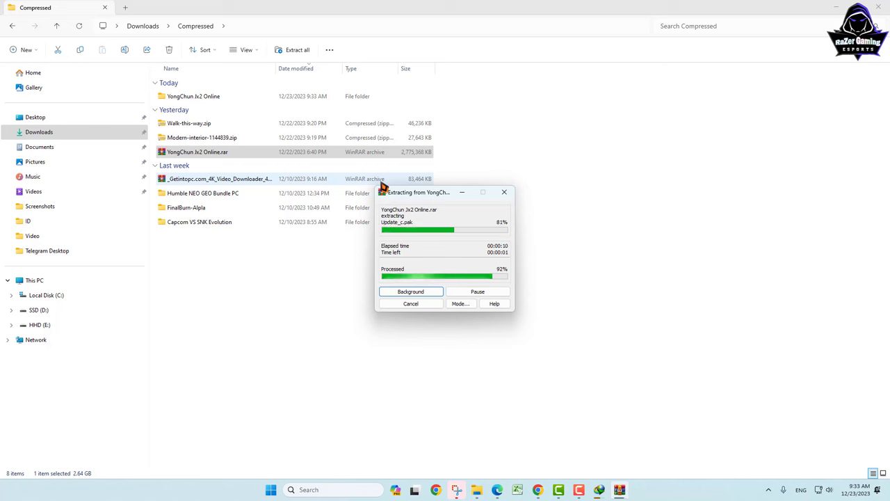
# Step: Move the extracted YongChun Jx2 Online folder onto the desktop and close File Explorer
pyautogui.moveTo(666, 9); pyautogui.dragTo(479, 145)
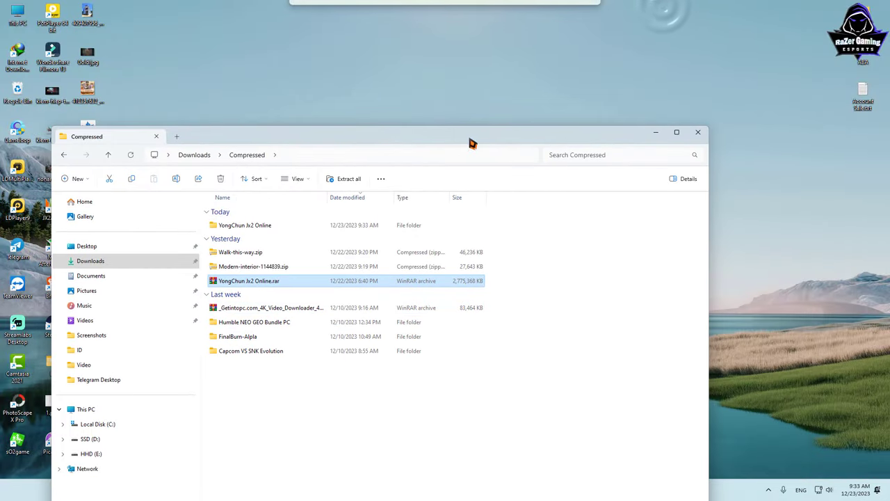
pyautogui.doubleClick(232, 226)
pyautogui.moveTo(229, 231); pyautogui.dragTo(823, 29)
pyautogui.click(698, 132)
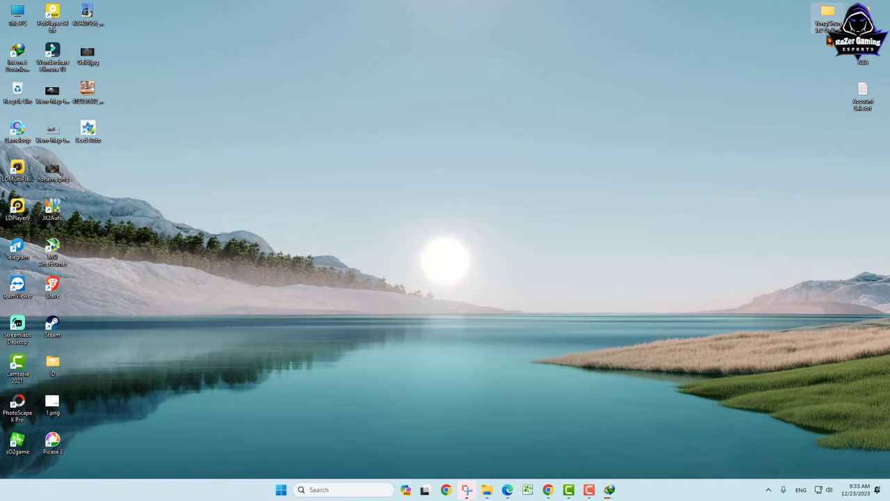
pyautogui.click(769, 491)
# Step: Open the Settings app from Start and maximize it
pyautogui.click(788, 444)
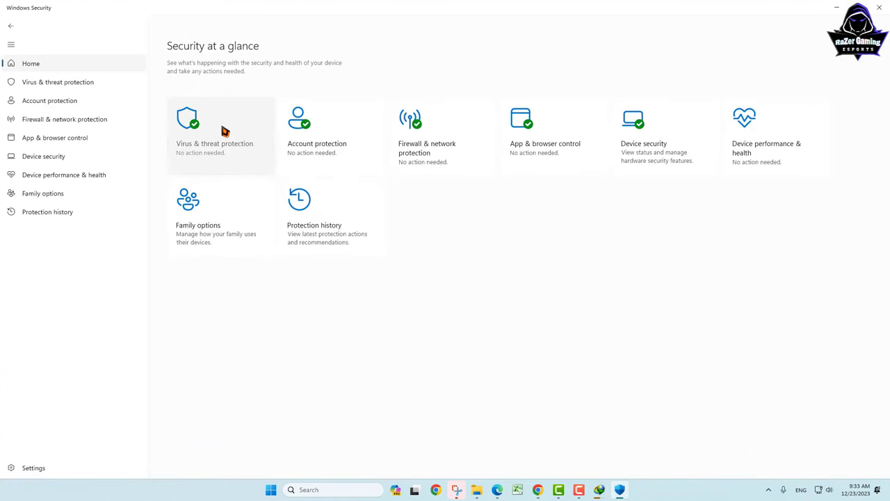
pyautogui.click(769, 490)
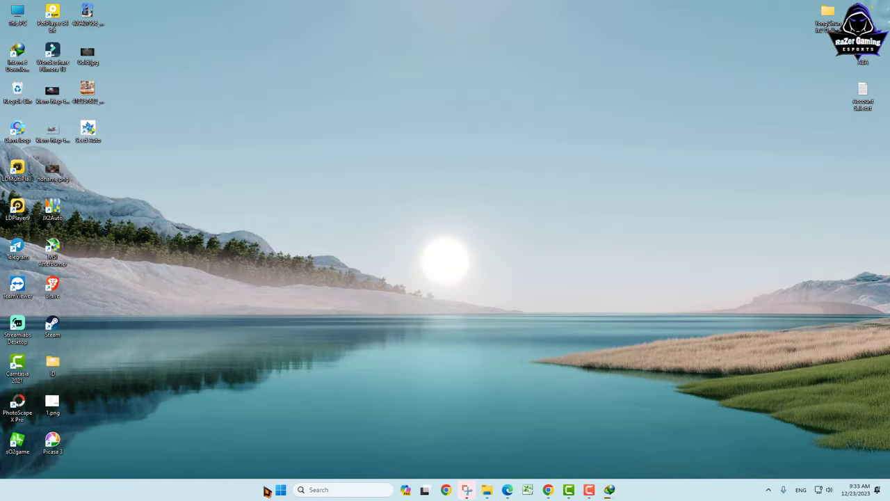
pyautogui.click(279, 490)
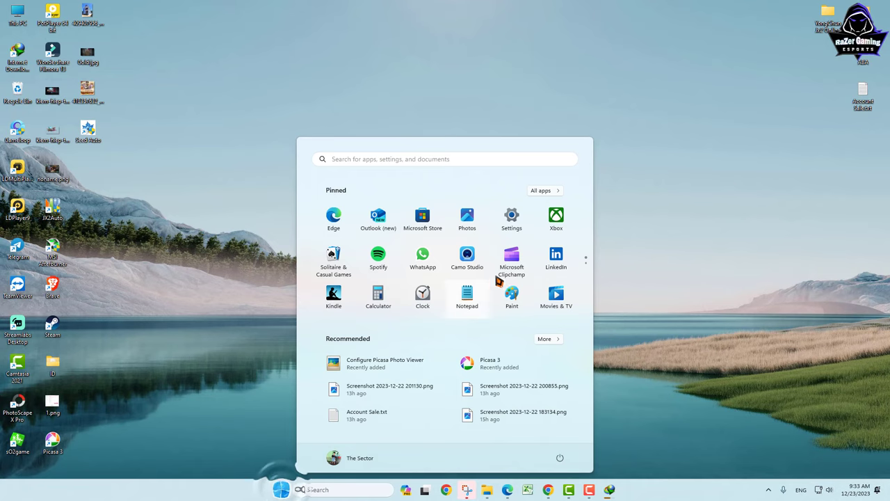
pyautogui.click(512, 227)
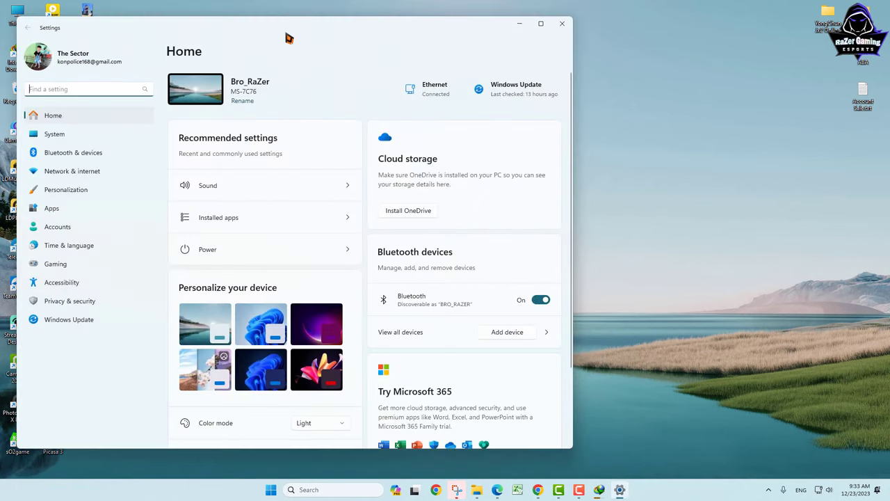
pyautogui.moveTo(268, 35); pyautogui.dragTo(378, 119)
pyautogui.click(645, 108)
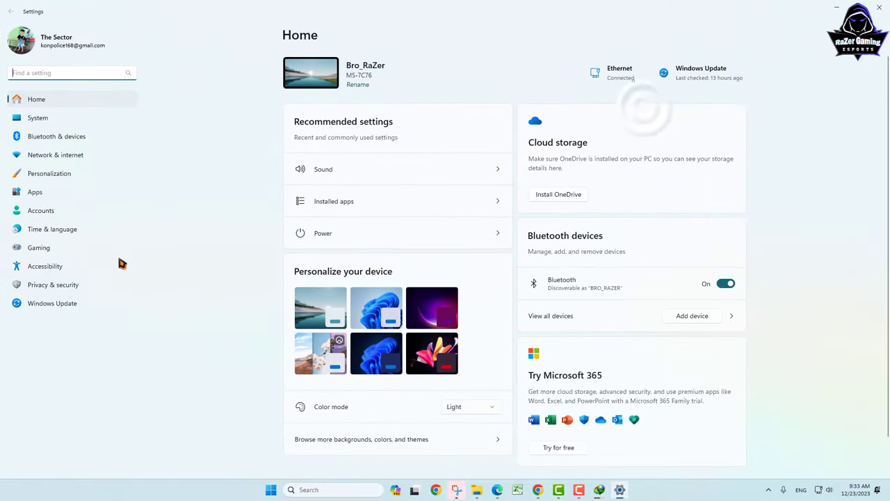
# Step: Go to Privacy & security › Windows Security and check virus and threat protection
pyautogui.click(59, 290)
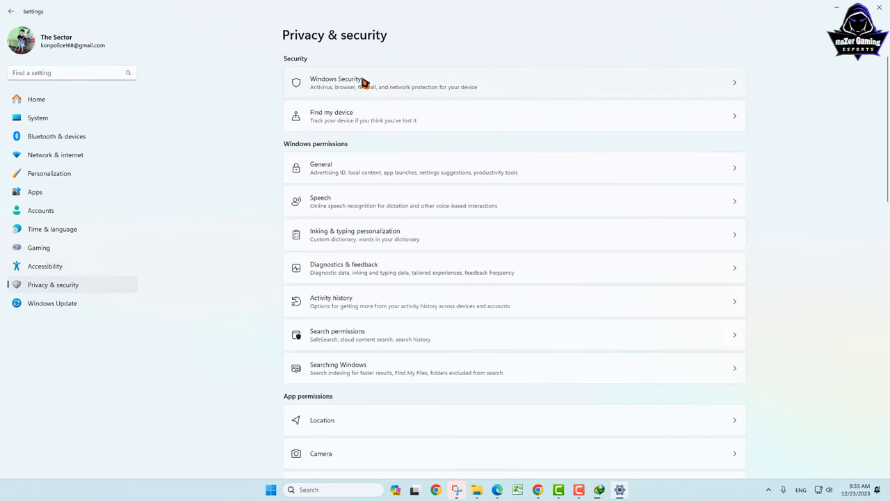
pyautogui.click(333, 89)
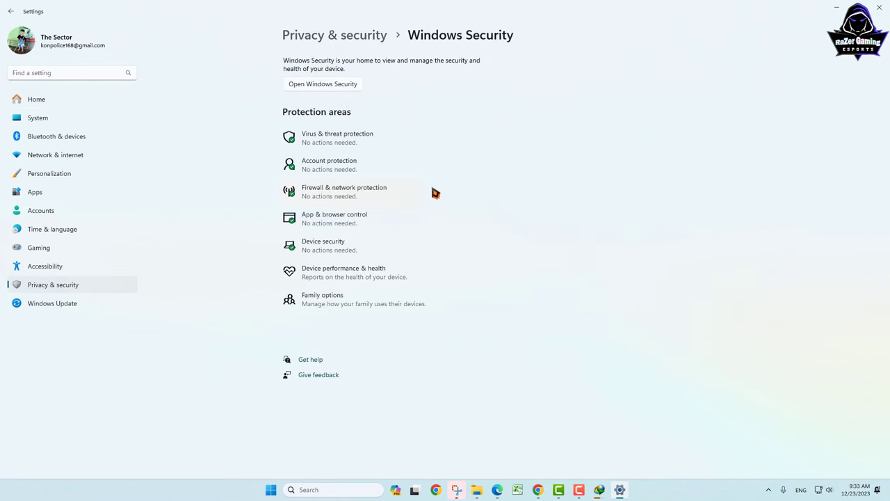
pyautogui.click(338, 140)
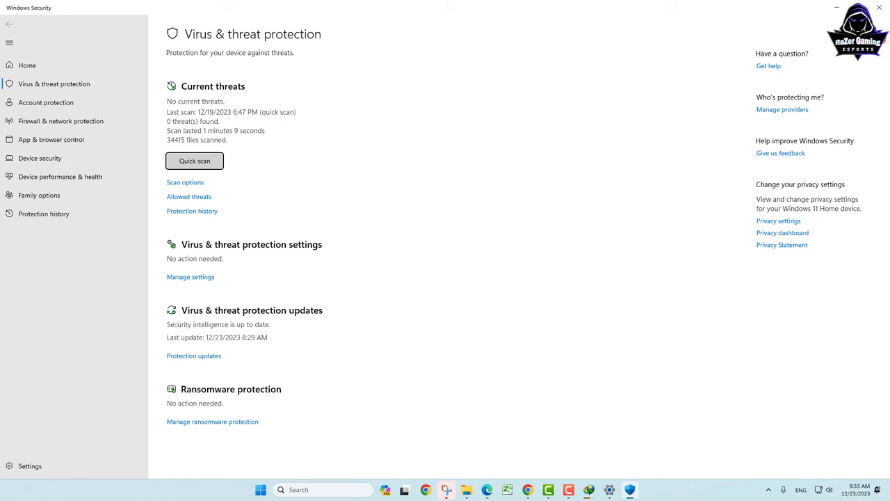
pyautogui.click(879, 6)
pyautogui.click(768, 490)
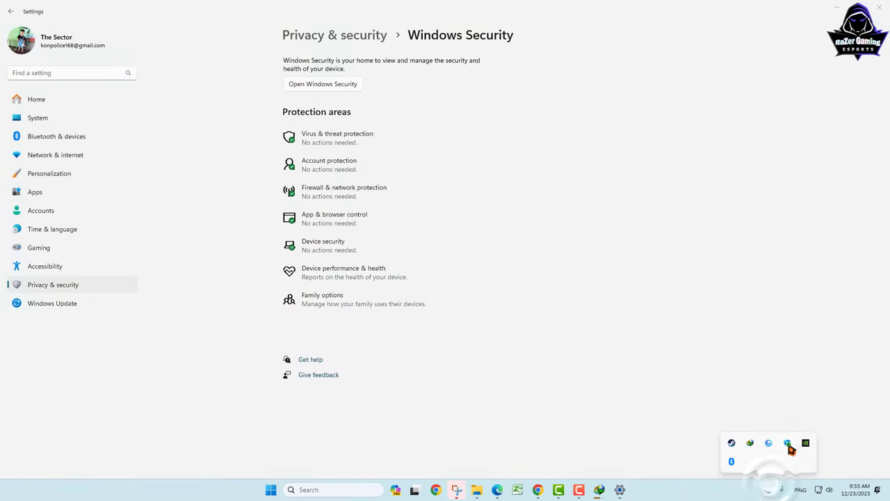
# Step: Show the Virus & threat protection exclusions list, which already includes Tool JX2
pyautogui.click(788, 444)
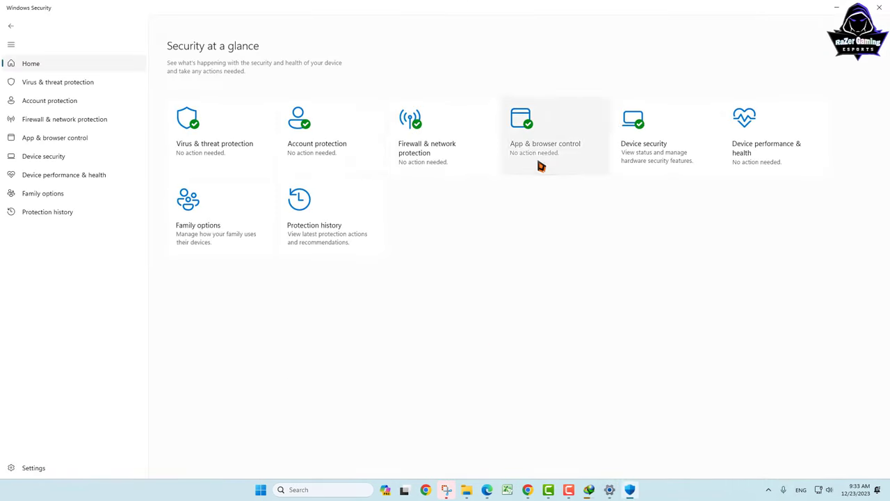
pyautogui.click(201, 145)
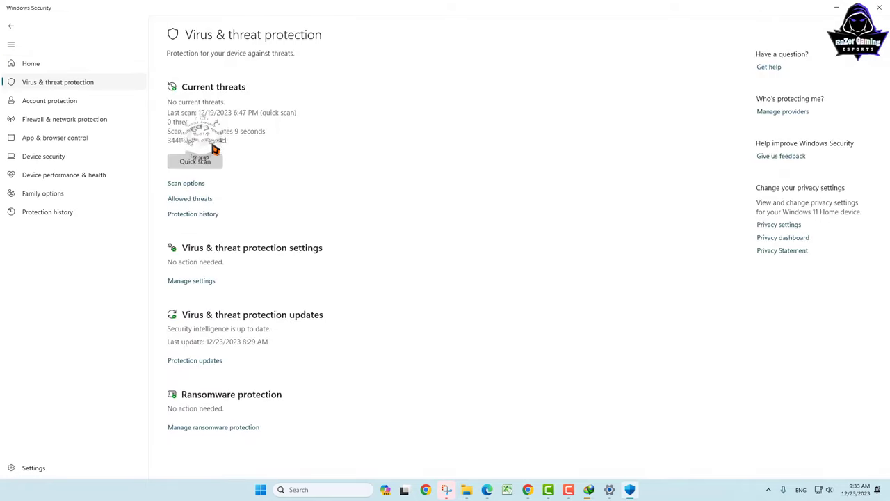
pyautogui.click(184, 282)
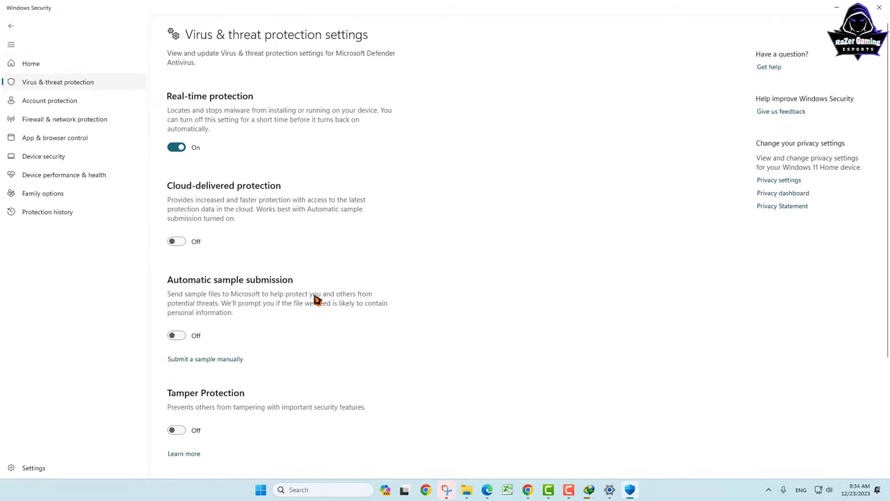
pyautogui.scroll(-3, 314, 299)
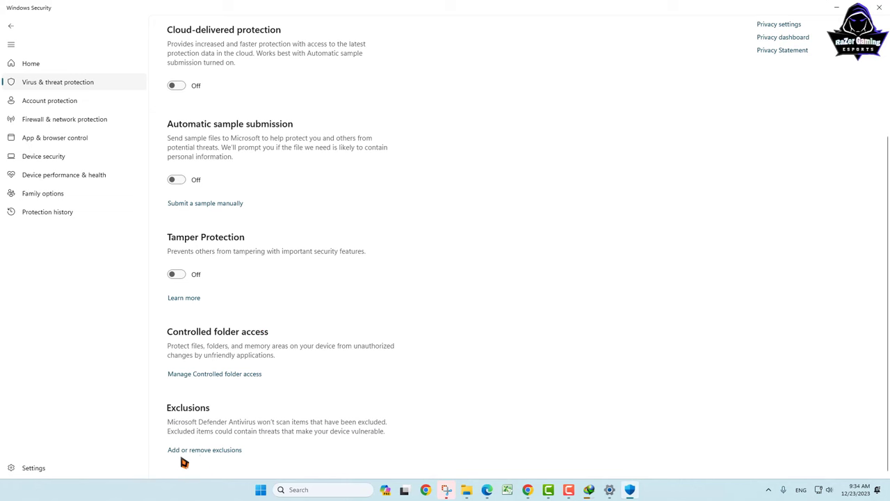
pyautogui.click(207, 452)
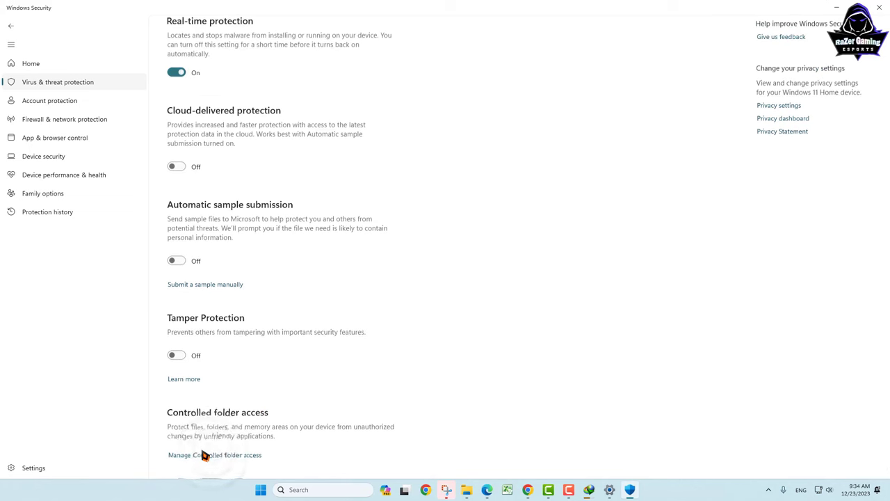
pyautogui.click(195, 103)
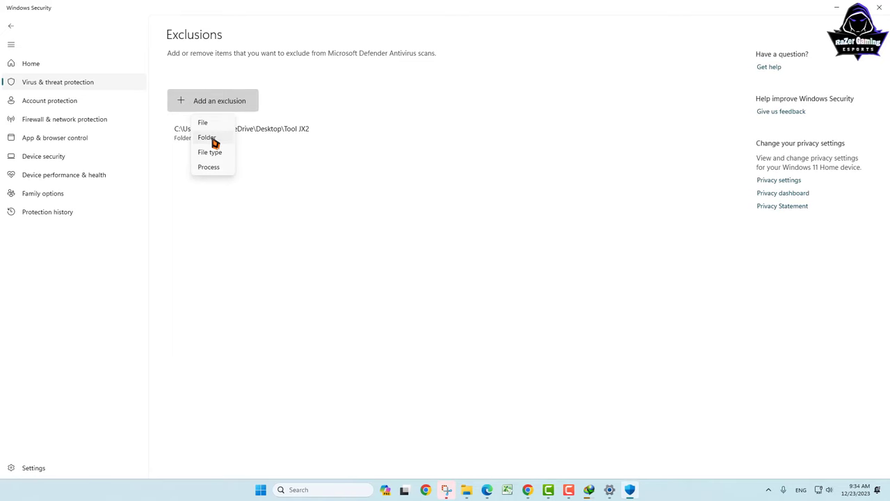
pyautogui.doubleClick(666, 9)
pyautogui.click(805, 30)
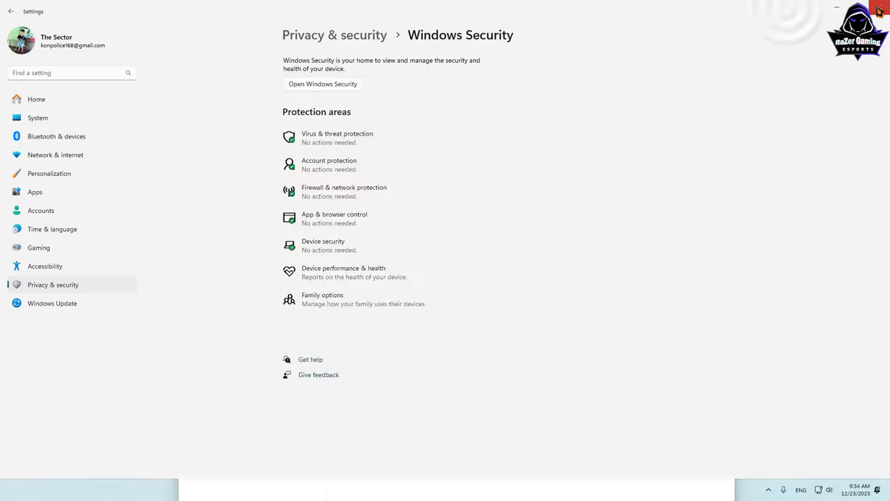
# Step: Exclude the Desktop's YongChun Jx2 Online folder from Defender scans, then close Windows Security
pyautogui.click(819, 25)
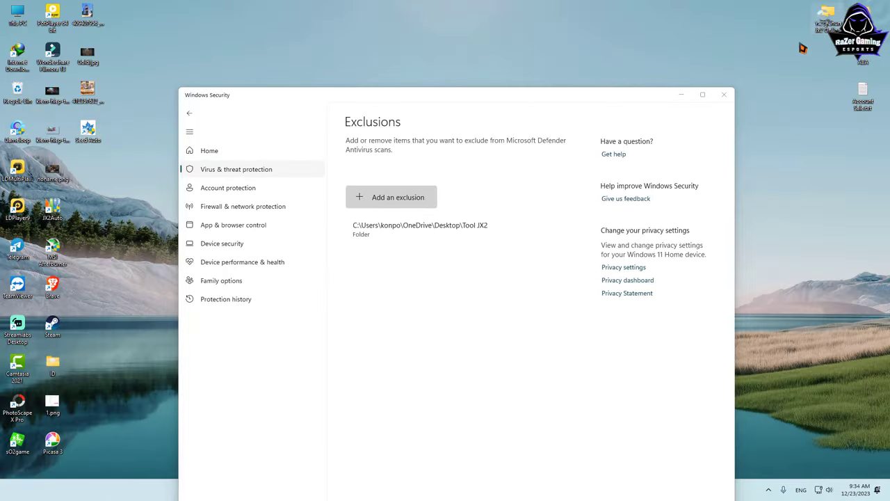
pyautogui.click(417, 201)
pyautogui.click(383, 233)
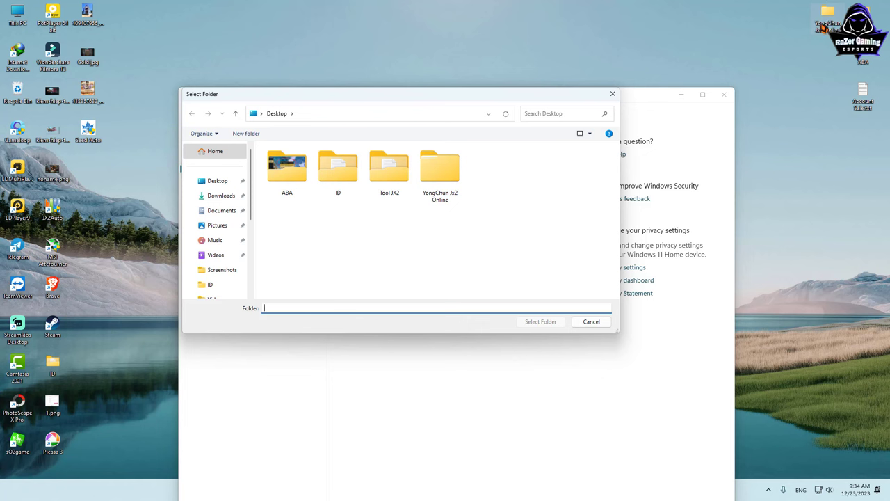
pyautogui.click(223, 183)
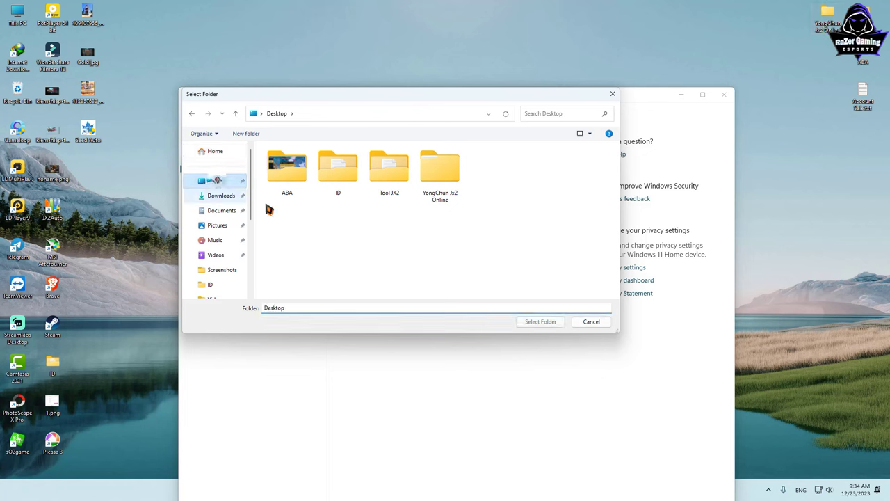
pyautogui.click(441, 197)
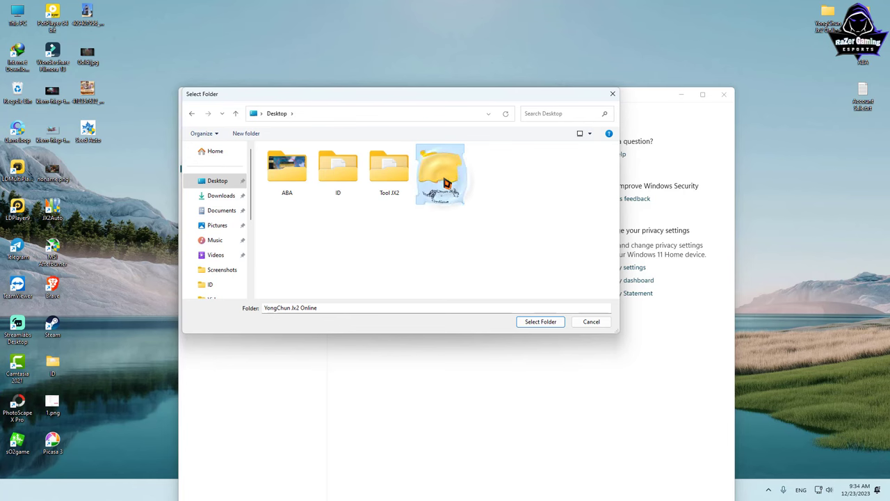
pyautogui.click(540, 323)
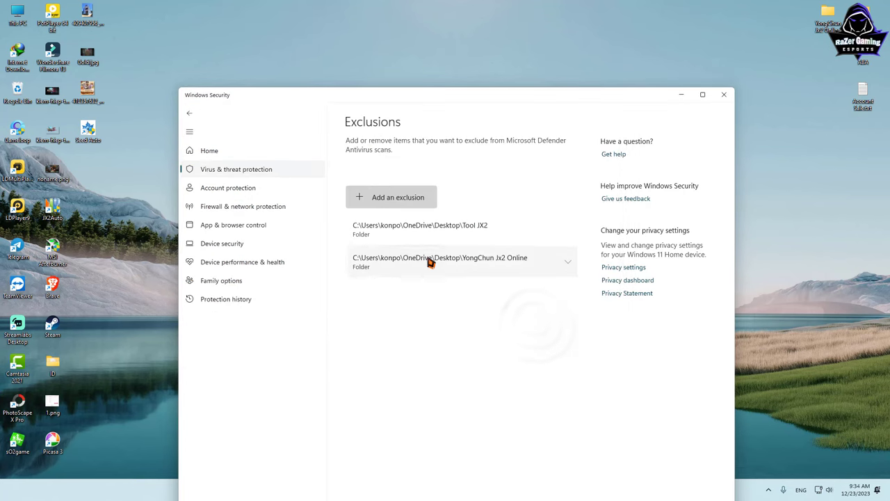
pyautogui.click(723, 95)
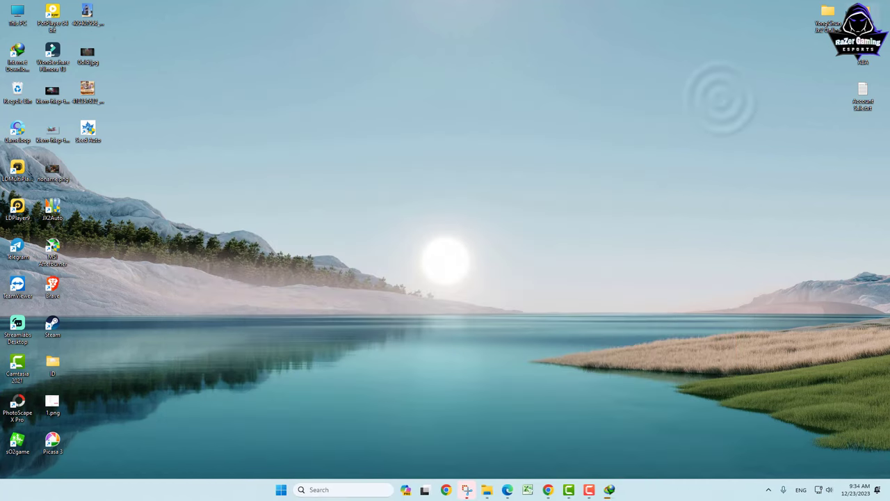
# Step: Run YongChun AutoUpdate.exe as administrator from the inner YongChun Jx2 Online folder
pyautogui.doubleClick(833, 16)
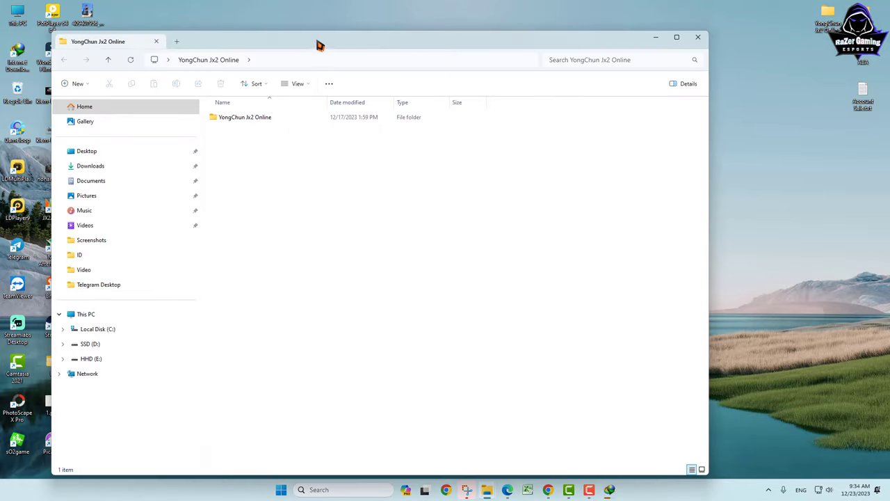
pyautogui.moveTo(320, 46); pyautogui.dragTo(376, 58)
pyautogui.doubleClick(561, 178)
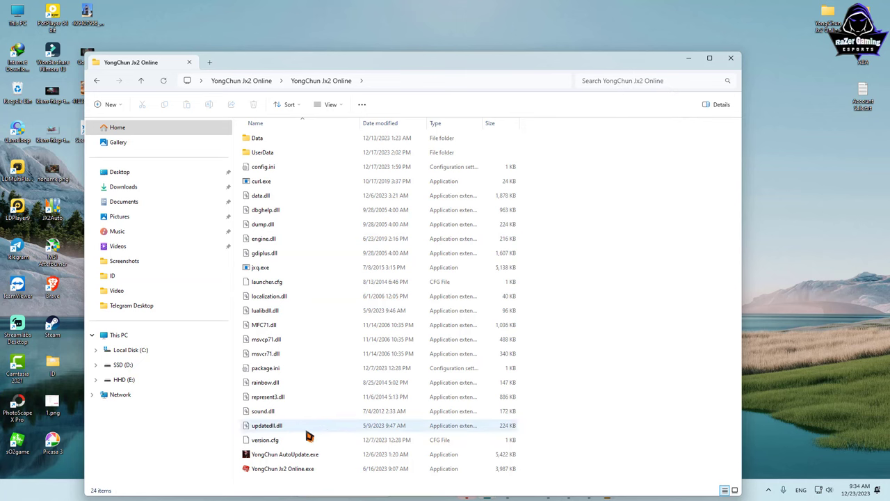
pyautogui.rightClick(283, 456)
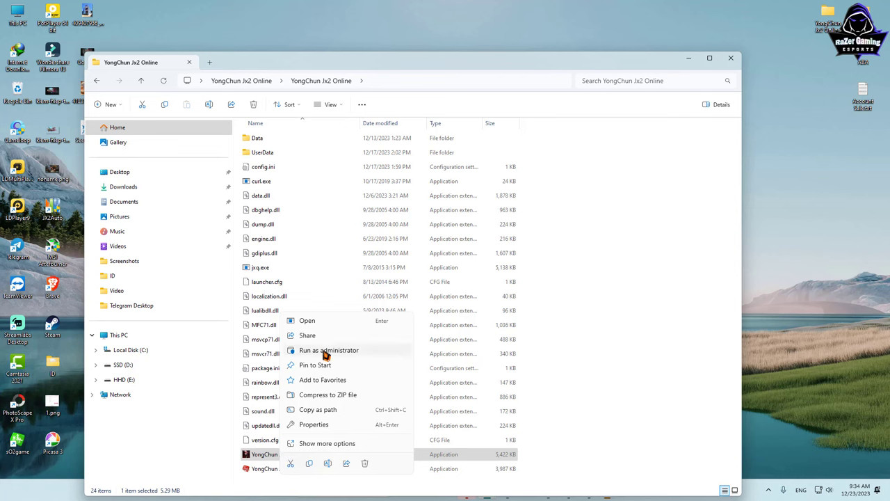
pyautogui.rightClick(254, 459)
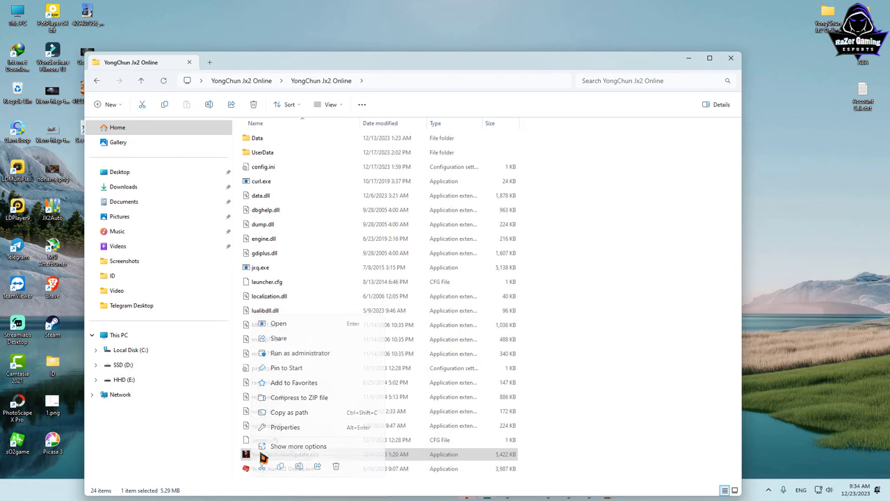
pyautogui.click(289, 353)
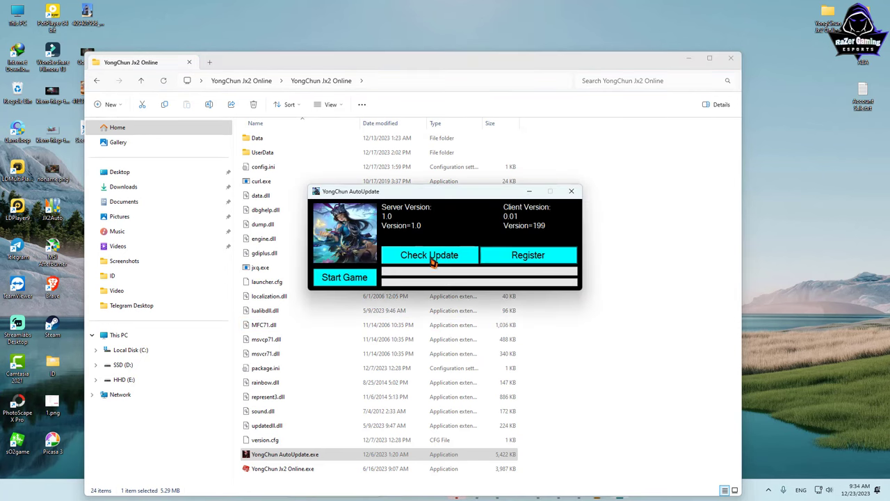
# Step: Update the game client to 100% with Check Update, then close AutoUpdate
pyautogui.moveTo(445, 200); pyautogui.dragTo(526, 108)
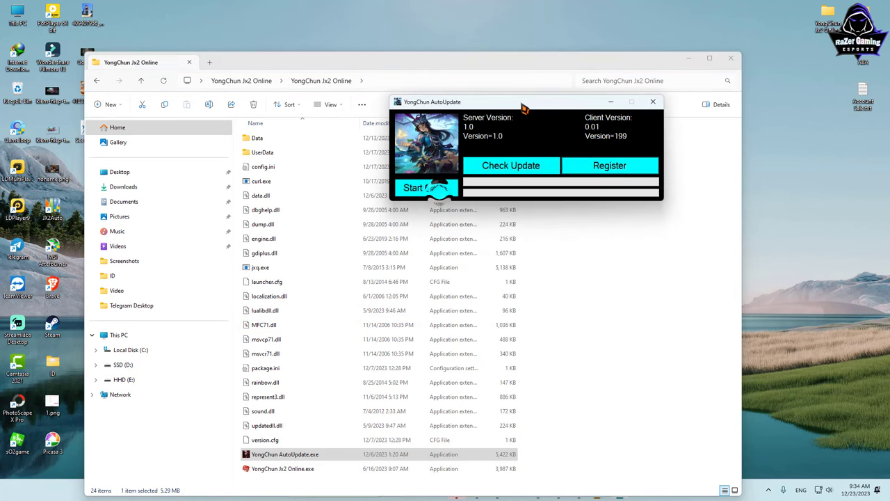
pyautogui.click(615, 165)
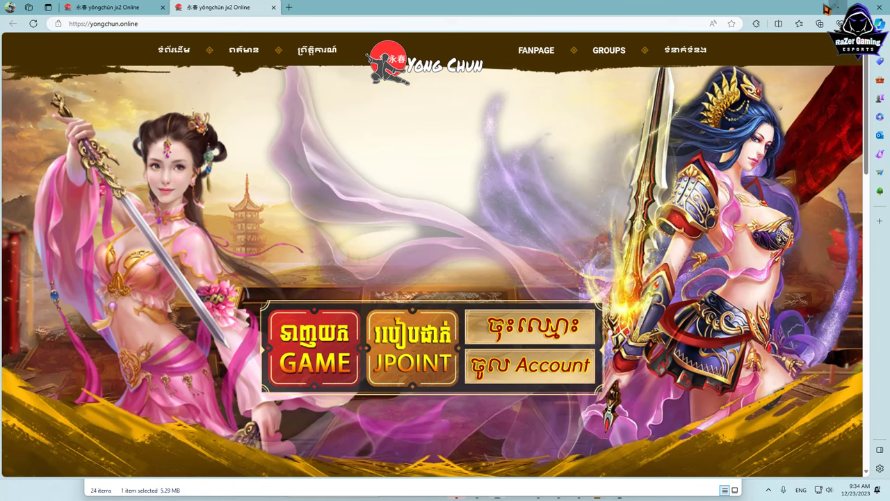
pyautogui.click(811, 8)
pyautogui.click(533, 165)
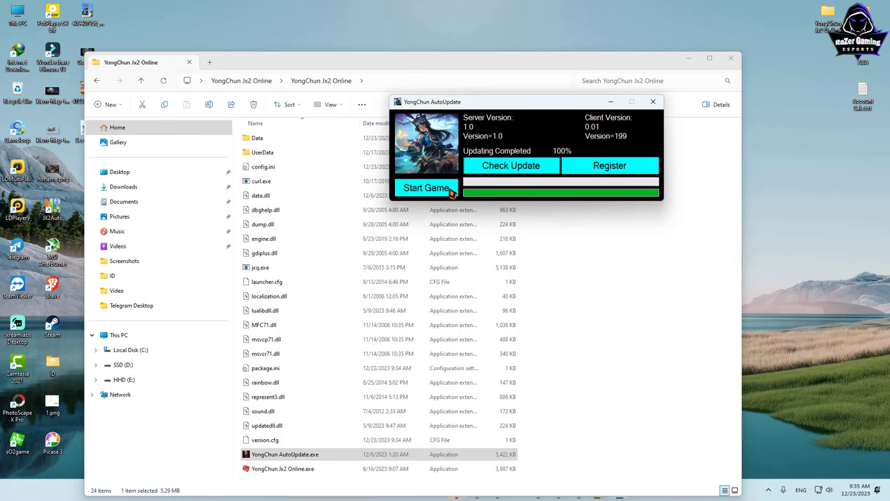
pyautogui.click(653, 101)
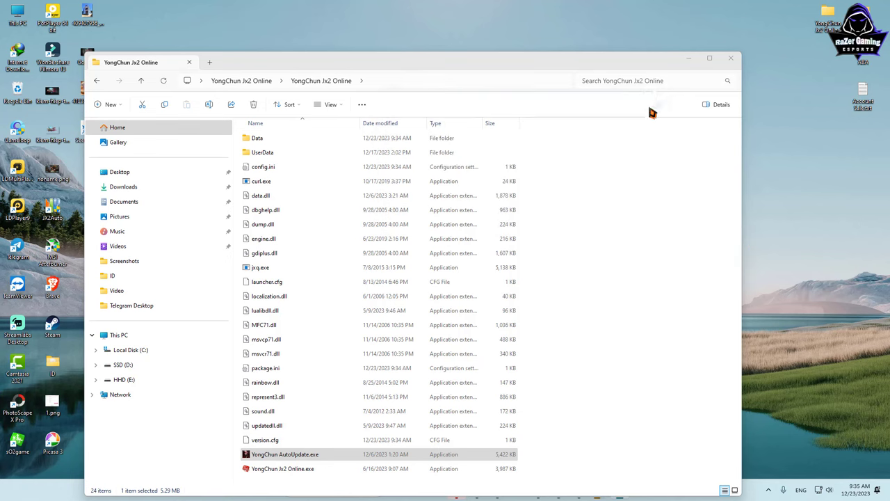
# Step: Run YongChun Jx2 Online.exe as administrator and close File Explorer
pyautogui.click(281, 468)
pyautogui.rightClick(282, 468)
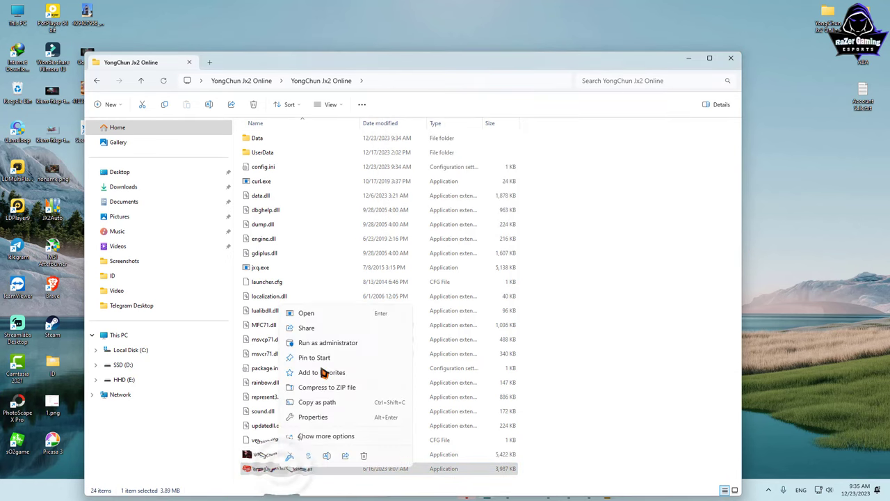
pyautogui.click(320, 341)
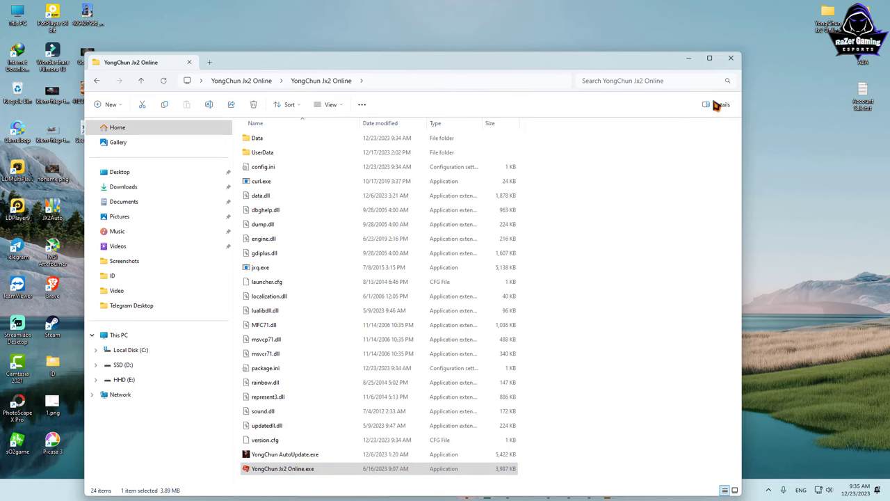
pyautogui.click(731, 59)
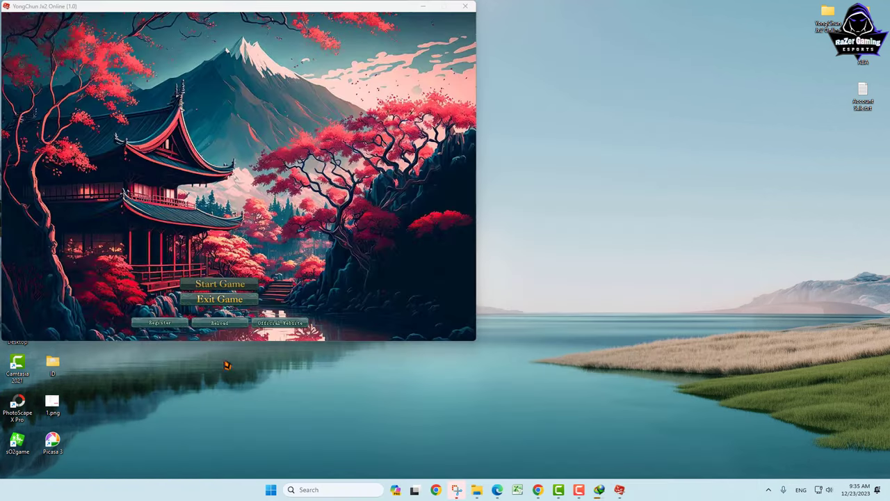
# Step: Check YongChun Jx2 Online's level in the Volume mixer, then close Settings
pyautogui.rightClick(831, 491)
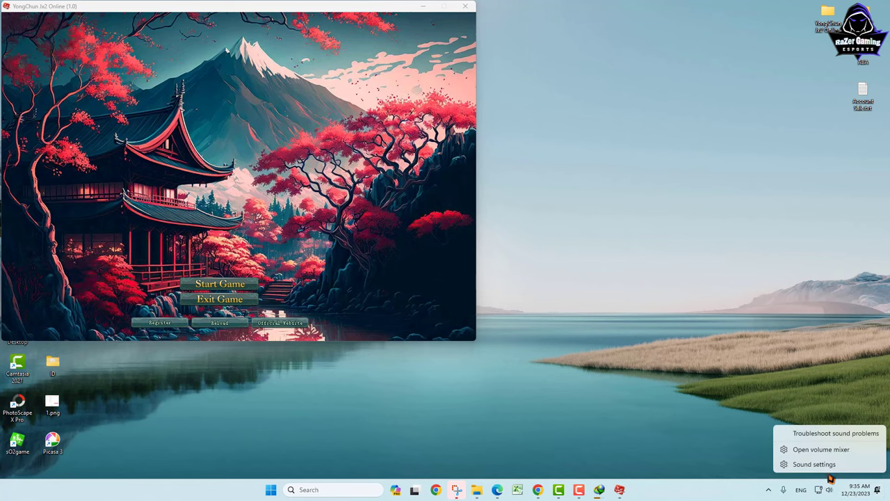
pyautogui.click(826, 450)
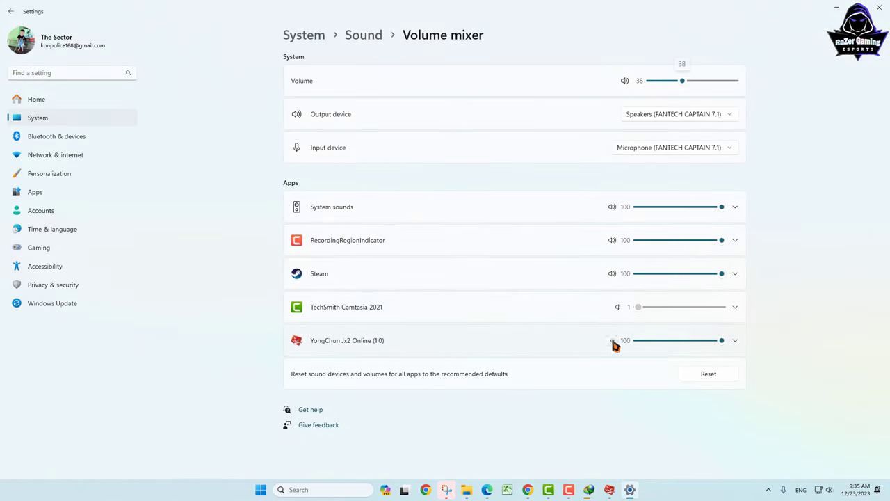
pyautogui.click(875, 7)
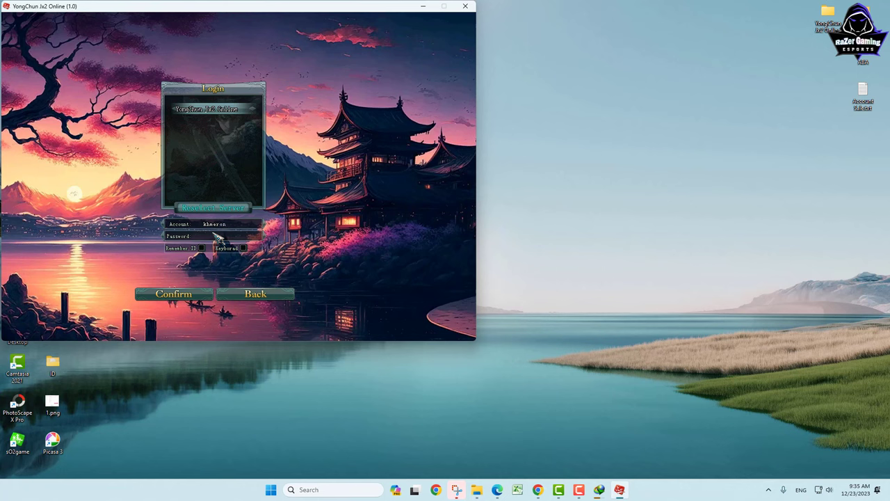
# Step: Log in with the account password, create a character named SwordMan, and enter the game
pyautogui.write('12')
pyautogui.click(174, 294)
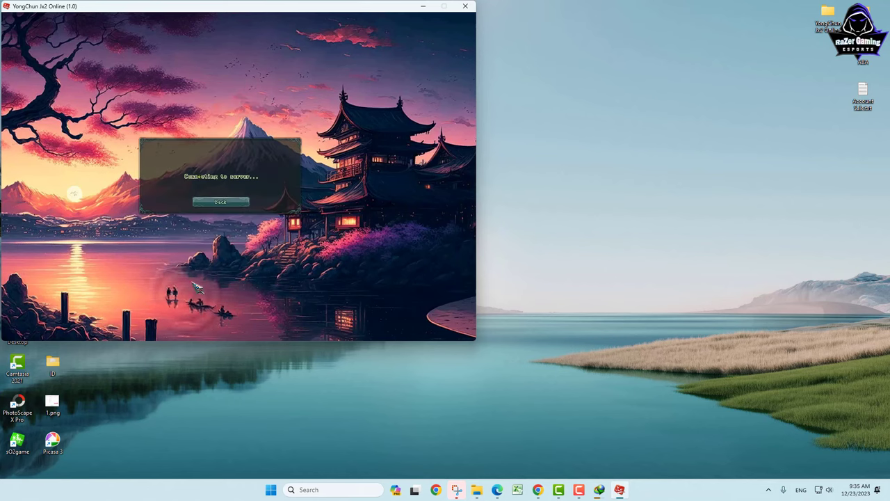
pyautogui.moveTo(264, 10); pyautogui.dragTo(399, 53)
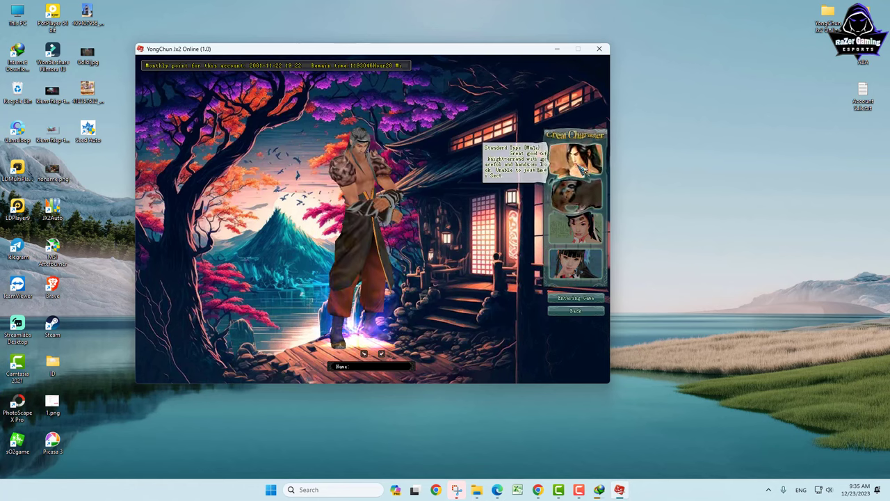
pyautogui.click(368, 367)
pyautogui.write('Sword')
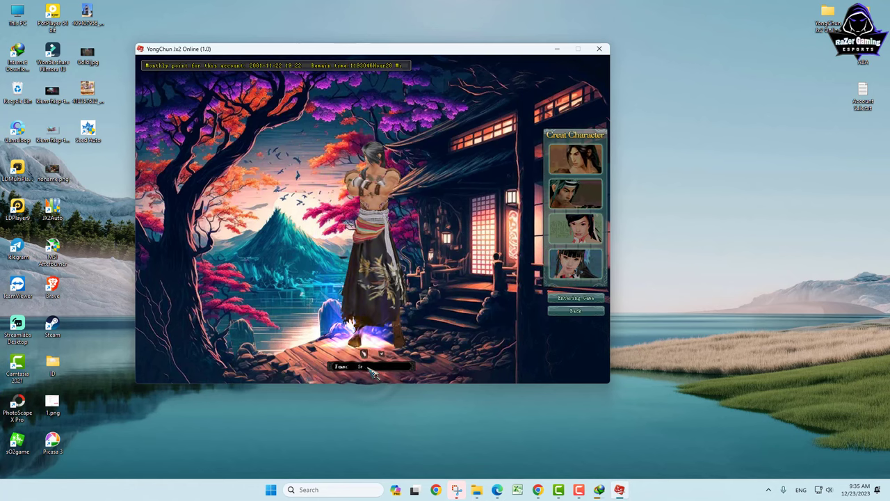
pyautogui.write('Mar')
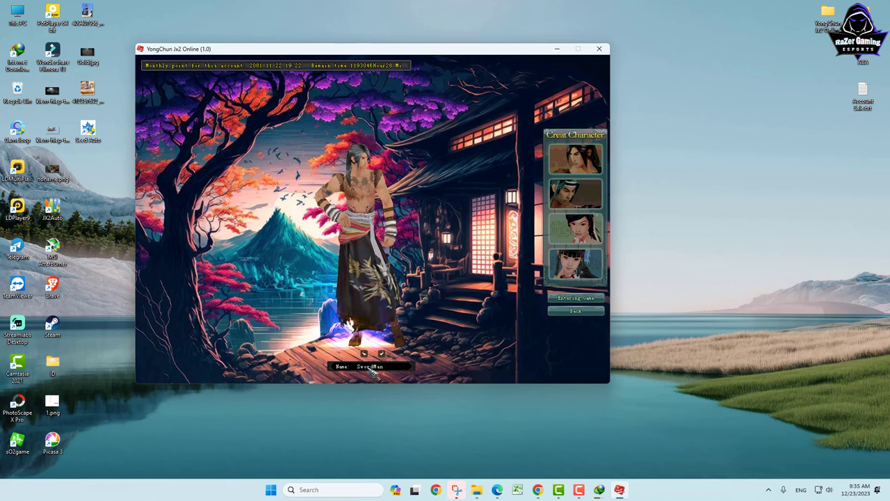
pyautogui.click(588, 299)
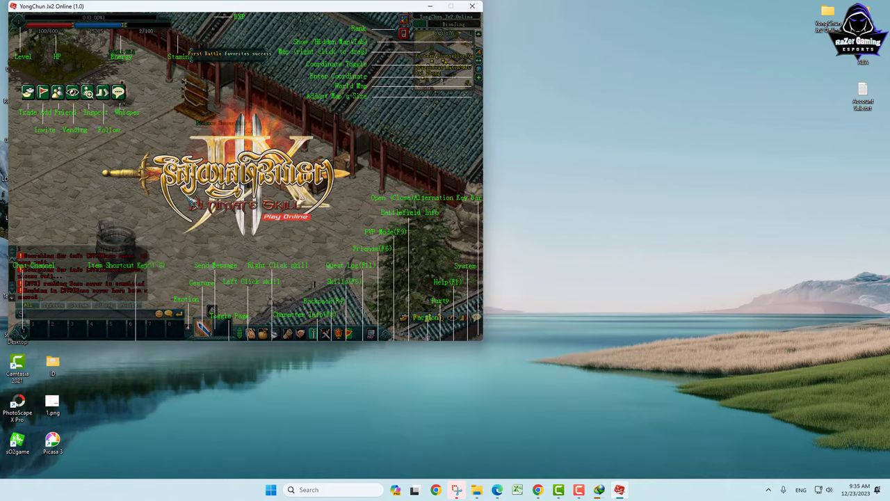
# Step: Use the inventory's event book to join a sect and get the Sky Instrument Shard, then open Character Information
pyautogui.click(177, 221)
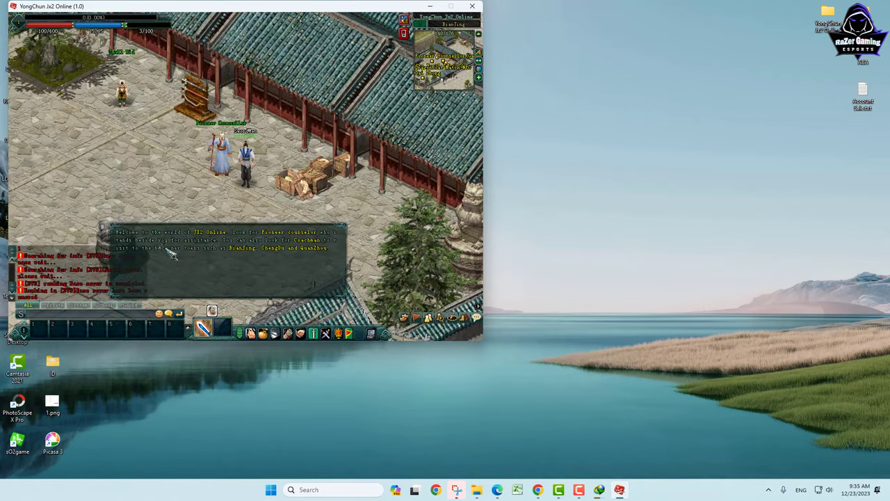
pyautogui.click(236, 254)
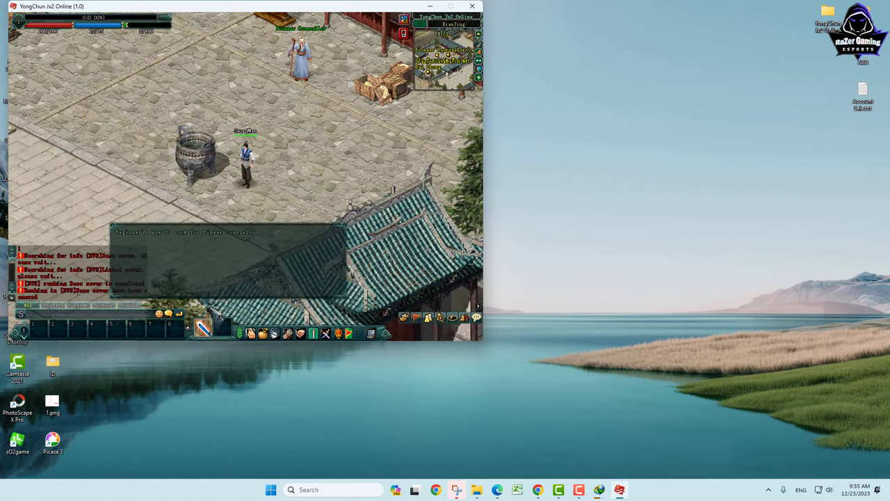
pyautogui.click(274, 334)
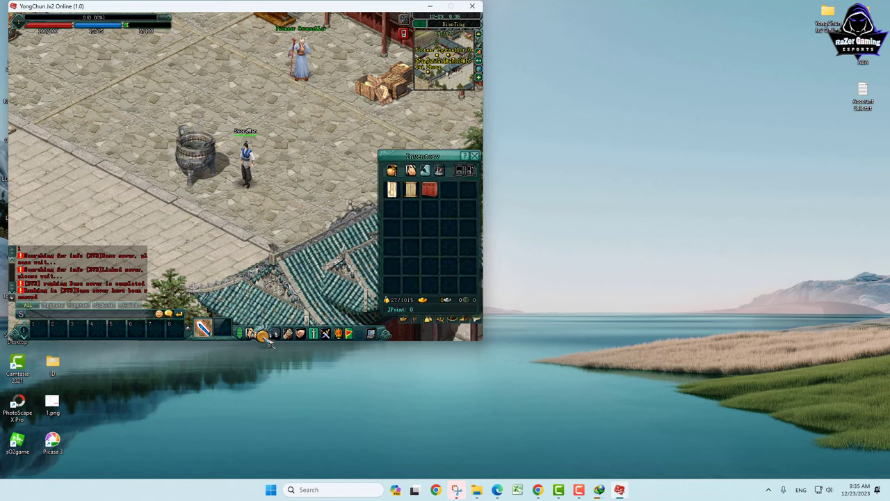
pyautogui.rightClick(413, 193)
pyautogui.click(178, 228)
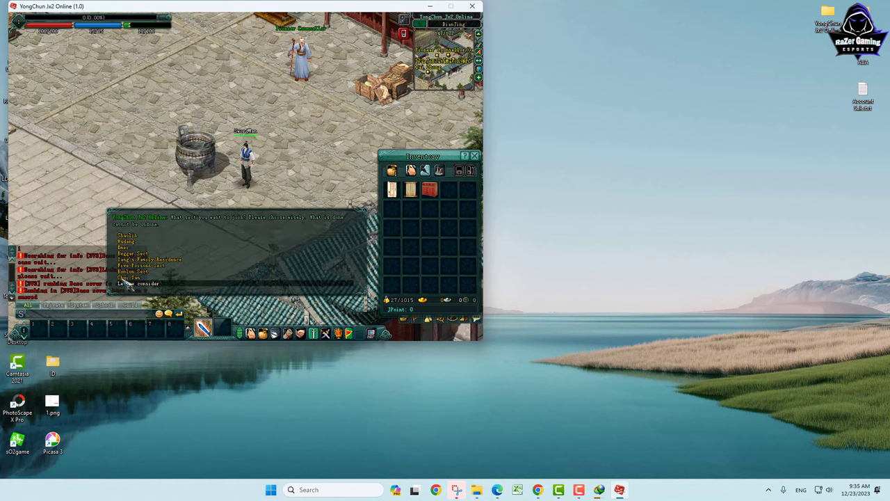
pyautogui.click(129, 284)
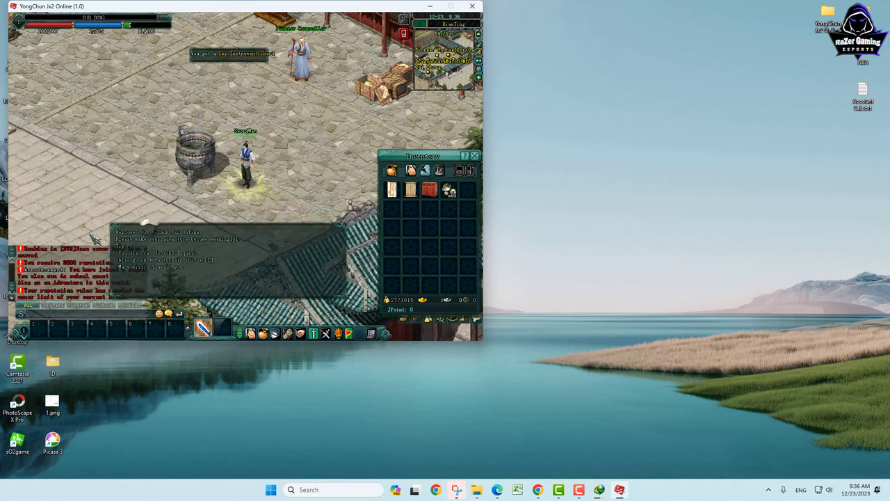
pyautogui.click(167, 270)
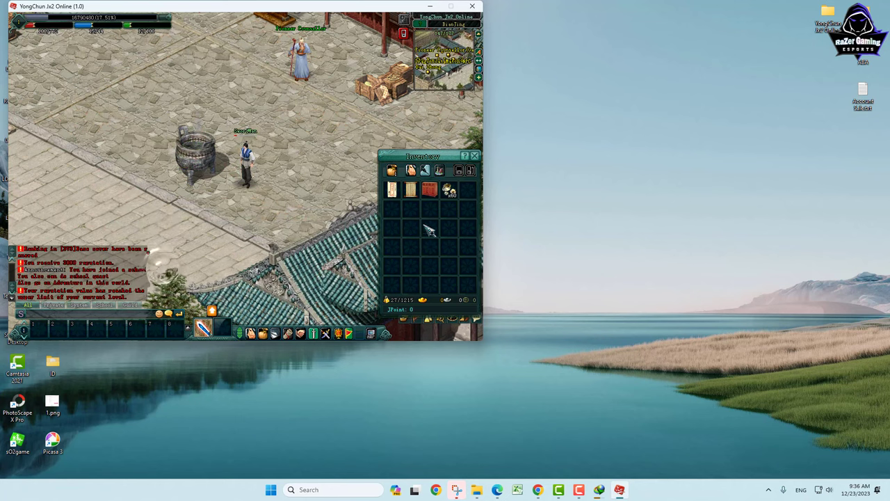
pyautogui.moveTo(452, 196)
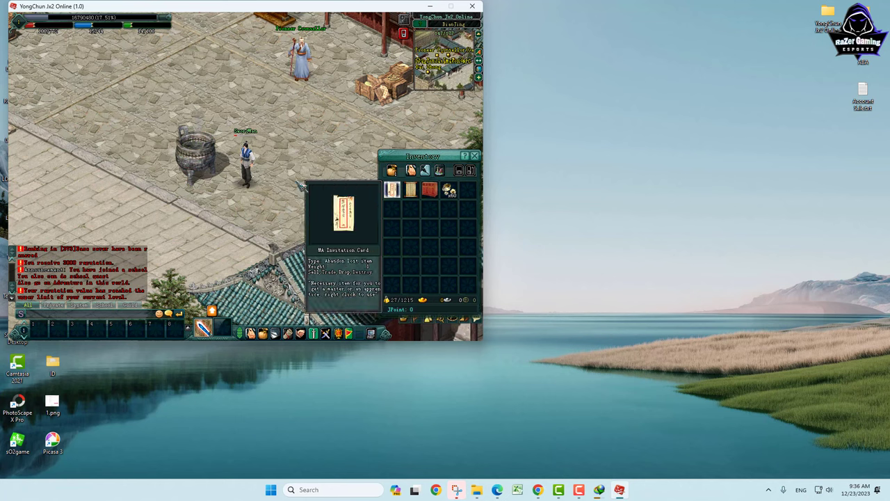
pyautogui.click(251, 334)
# Step: Level the character up fourteen times with the Level Up button
pyautogui.click(164, 222)
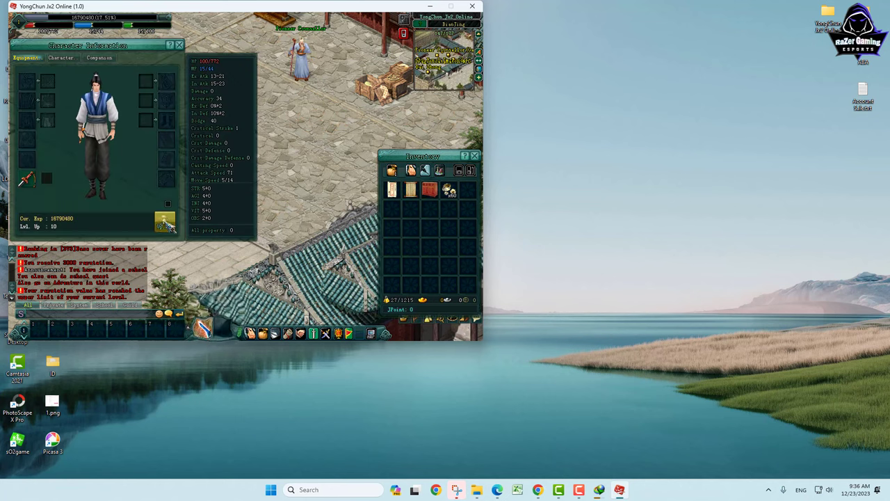
pyautogui.click(164, 221)
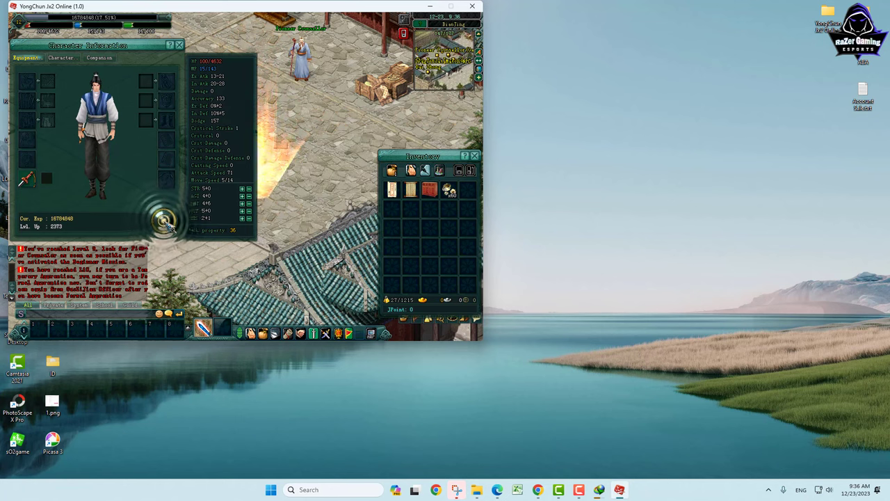
pyautogui.click(164, 221)
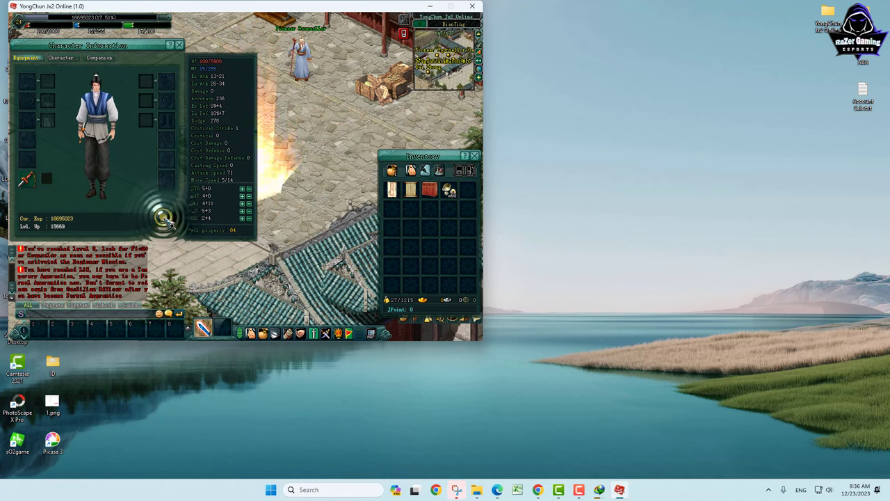
pyautogui.click(165, 221)
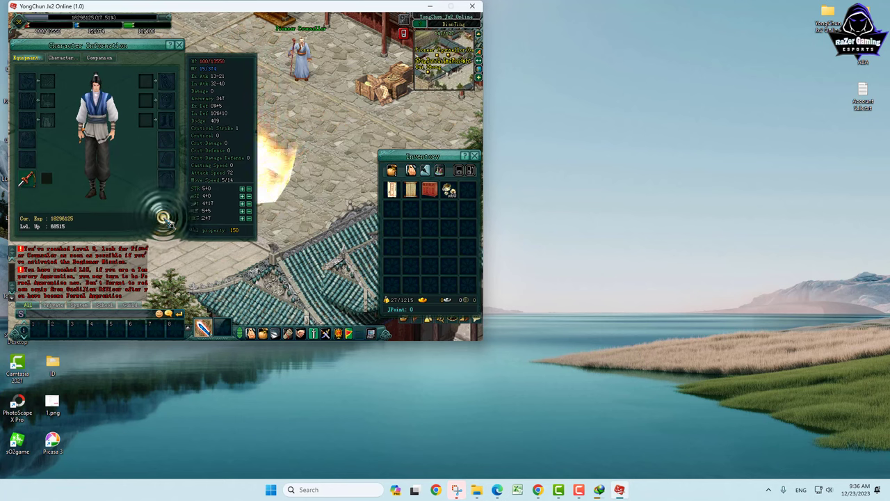
pyautogui.click(164, 221)
pyautogui.click(164, 221)
pyautogui.click(164, 221)
pyautogui.click(165, 221)
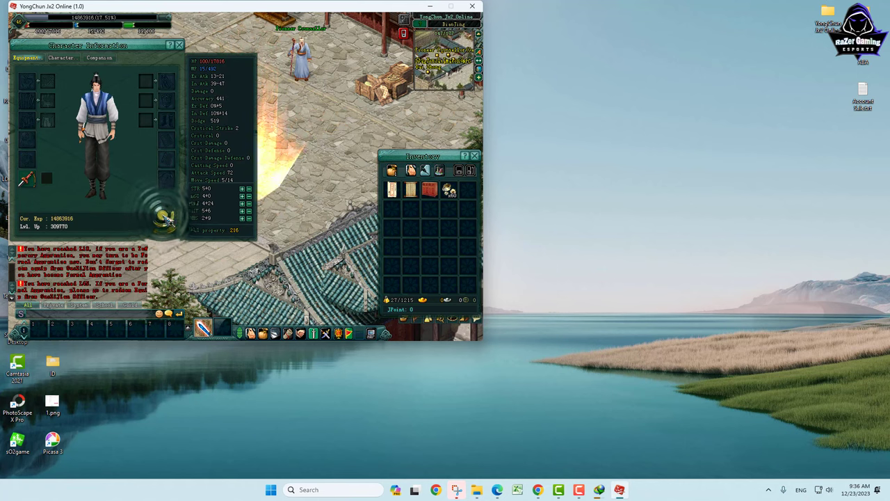
pyautogui.click(164, 222)
pyautogui.click(164, 221)
pyautogui.click(165, 222)
pyautogui.click(165, 222)
pyautogui.click(164, 221)
pyautogui.click(164, 222)
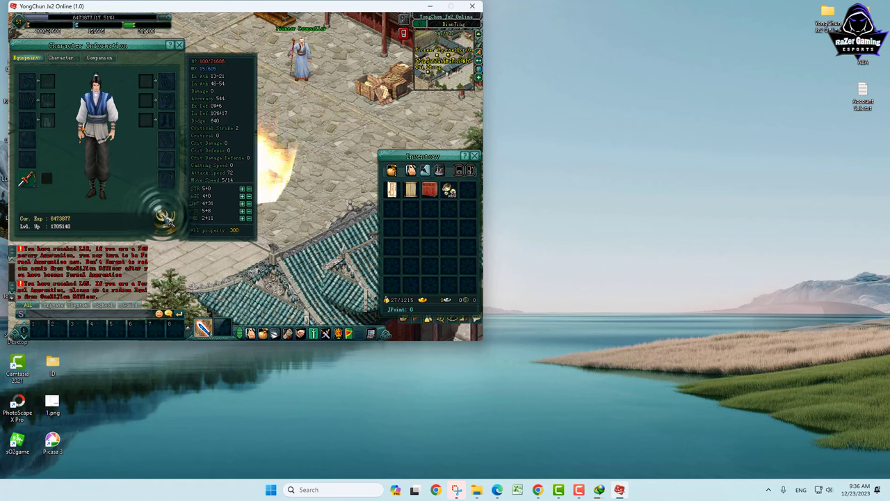
pyautogui.click(164, 222)
pyautogui.click(164, 221)
pyautogui.click(164, 221)
pyautogui.click(164, 221)
# Step: Review the Character and Companion tabs, then close Character Information
pyautogui.click(61, 58)
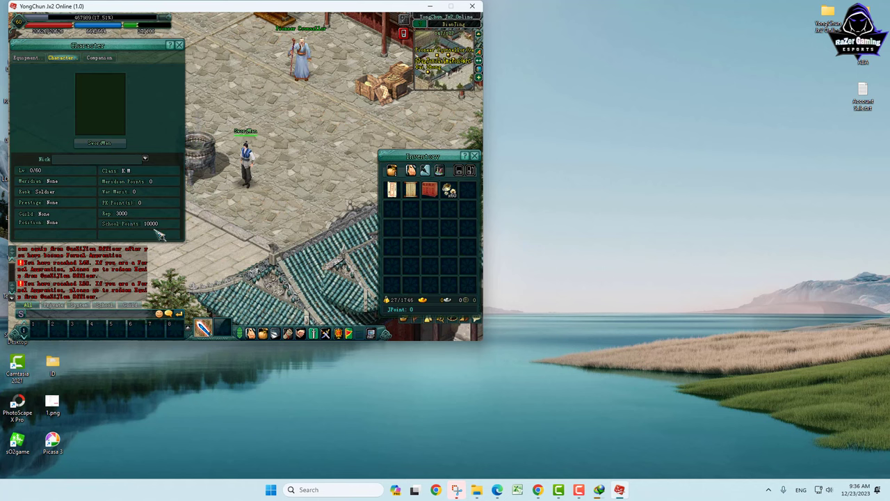
pyautogui.click(99, 57)
pyautogui.click(179, 45)
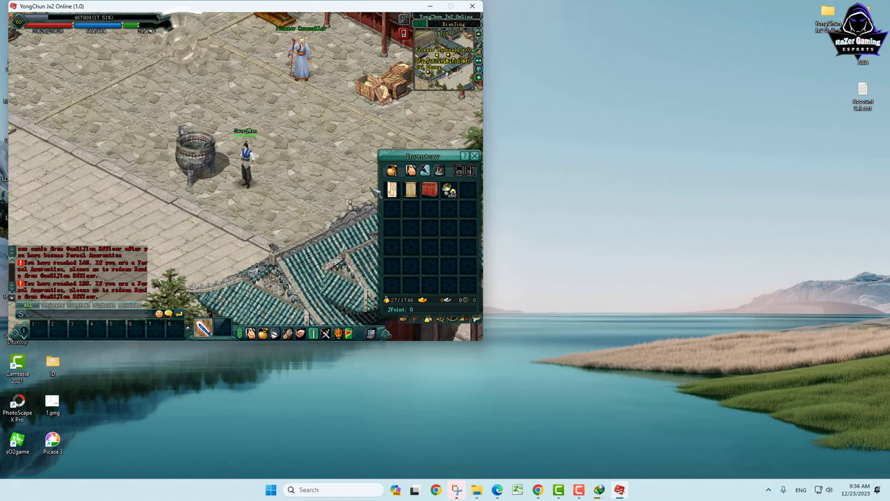
# Step: Close the inventory and run across the city plaza to the decorated Christmas tree
pyautogui.click(475, 155)
pyautogui.click(297, 255)
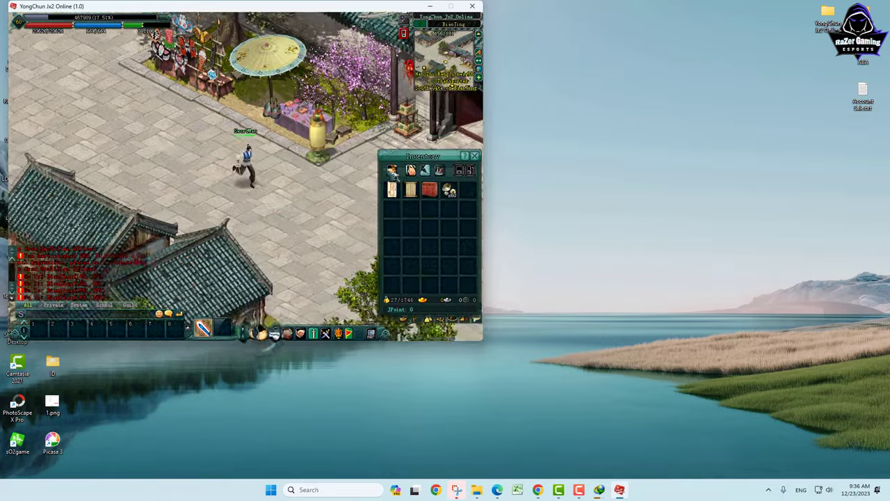
pyautogui.click(390, 170)
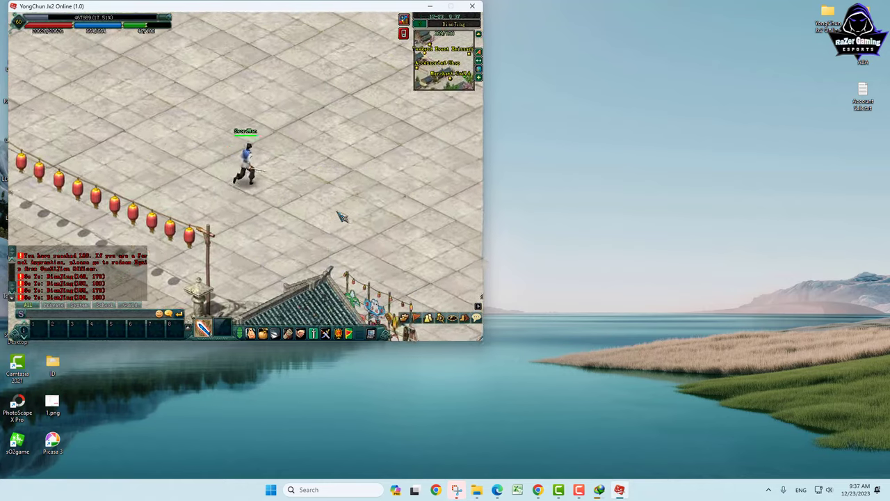
pyautogui.click(375, 237)
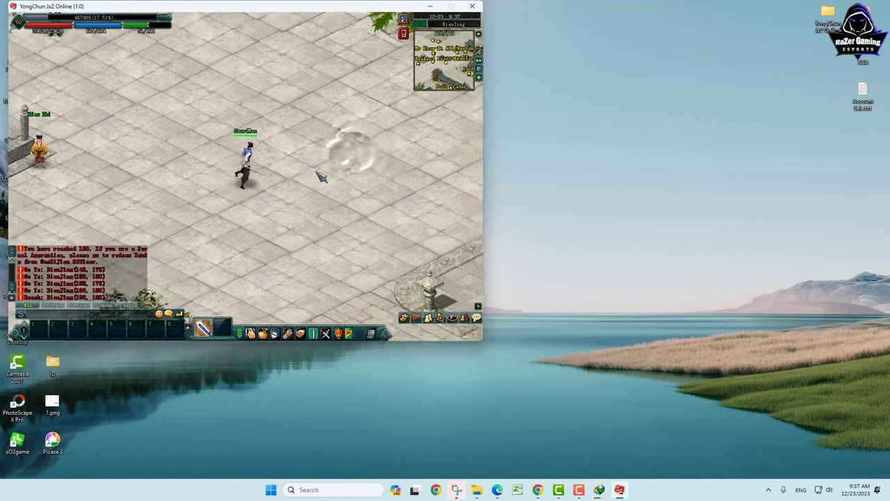
pyautogui.click(148, 135)
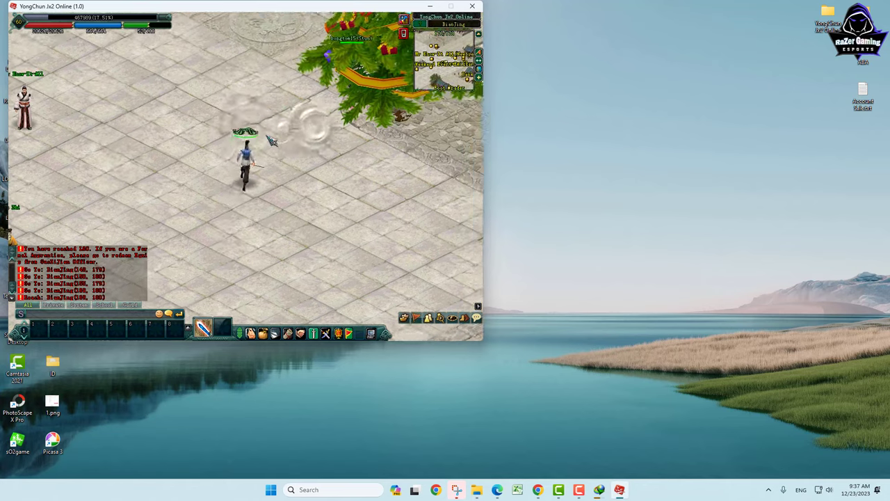
pyautogui.click(315, 223)
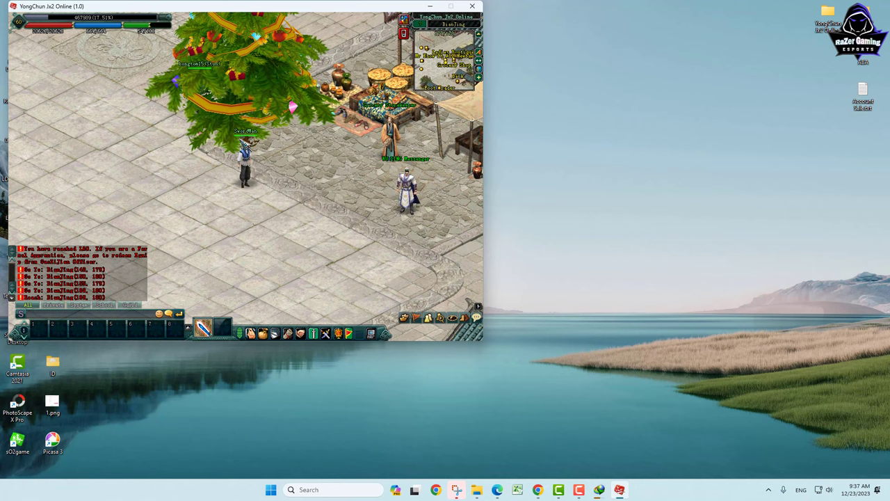
# Step: Talk to the Christmas tree, make a wish to receive its present, and end the conversation
pyautogui.click(263, 75)
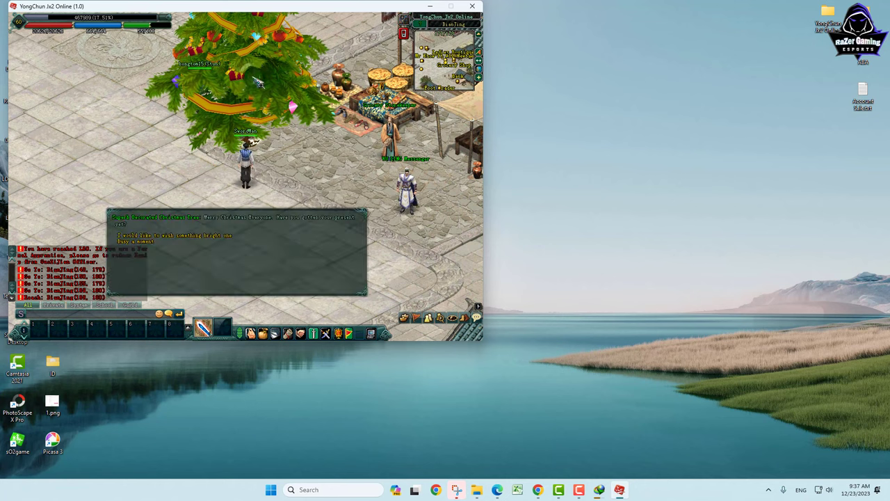
pyautogui.click(196, 237)
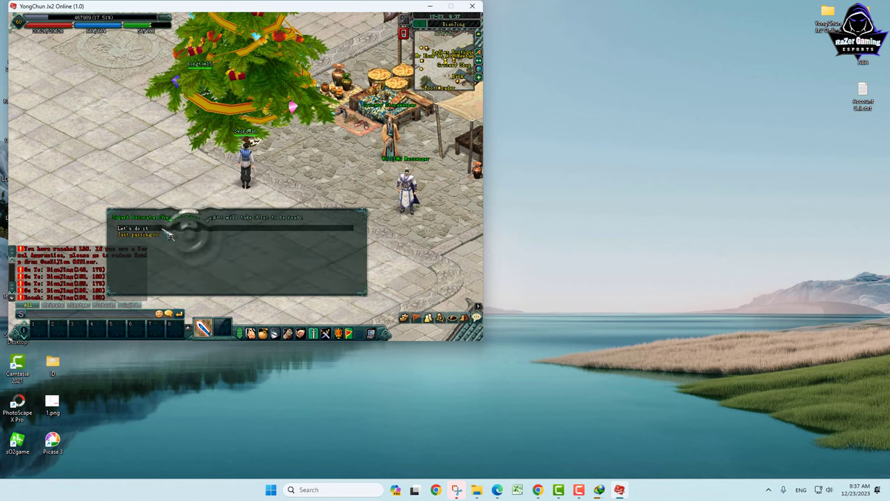
pyautogui.click(143, 235)
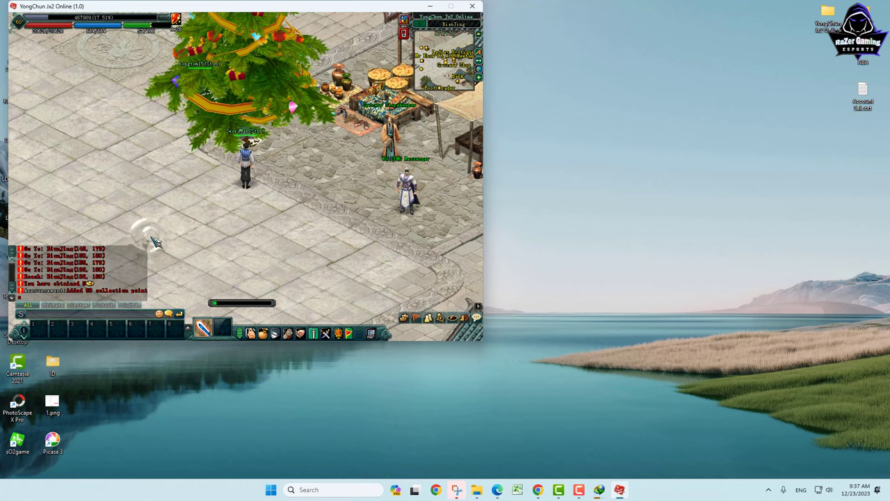